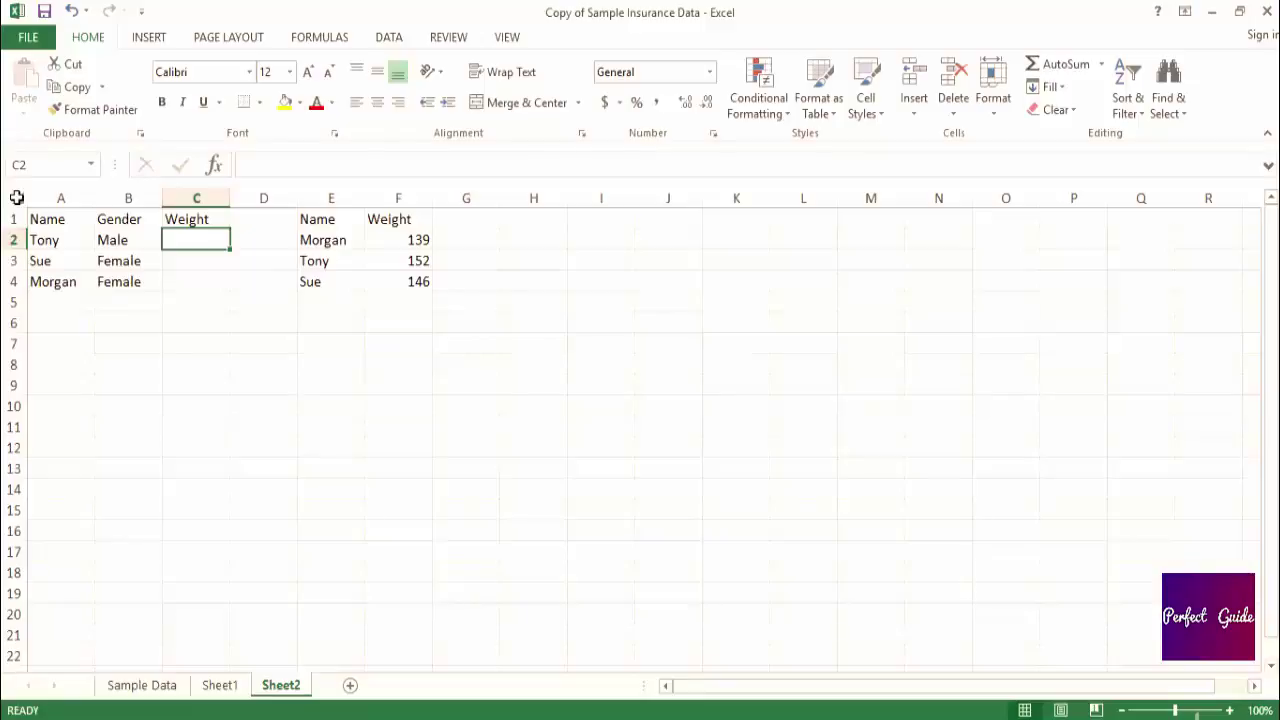
In C2, start the formula =vlookup(A2, using Tony's name in A2 as the lookup value
text(=)
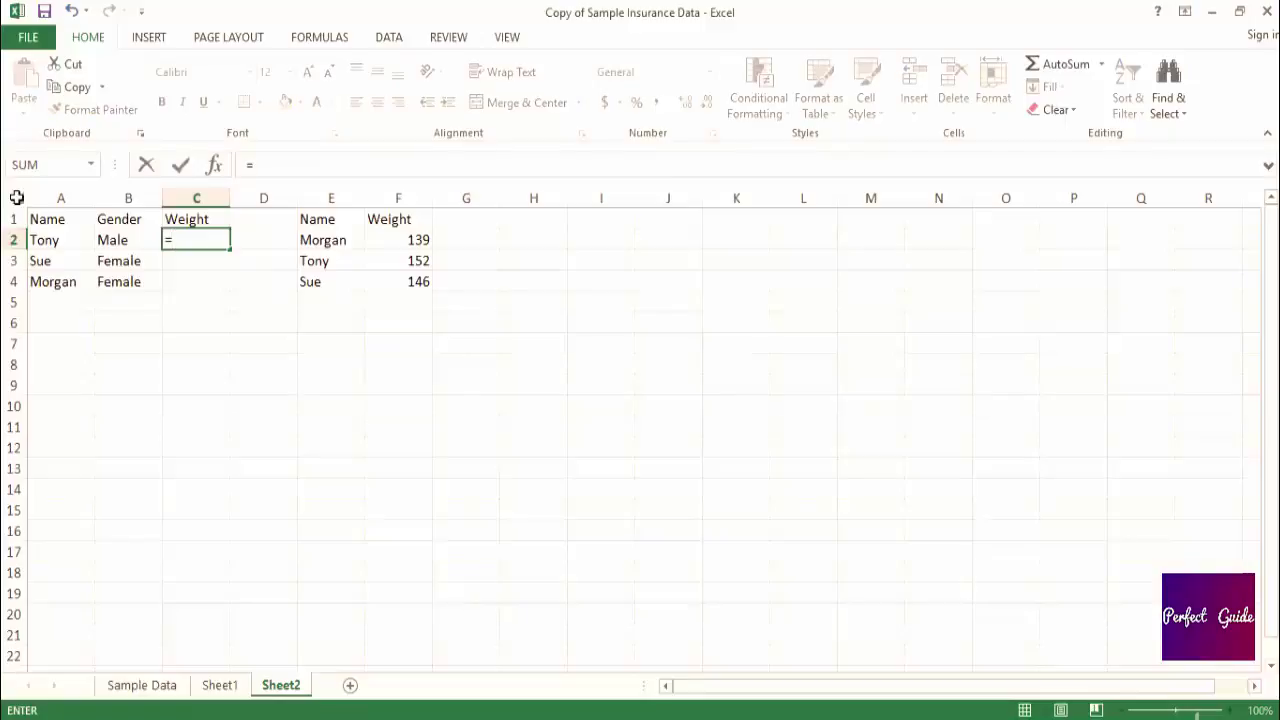
text(vl)
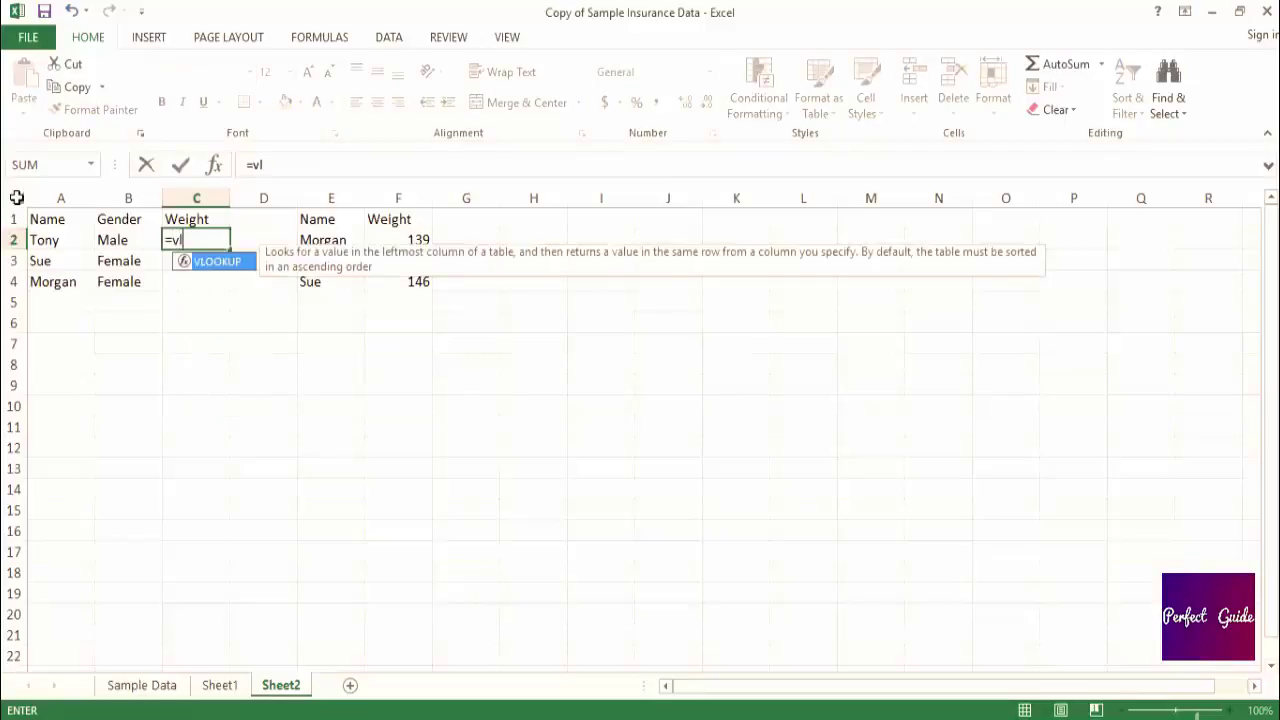
text(ookup()
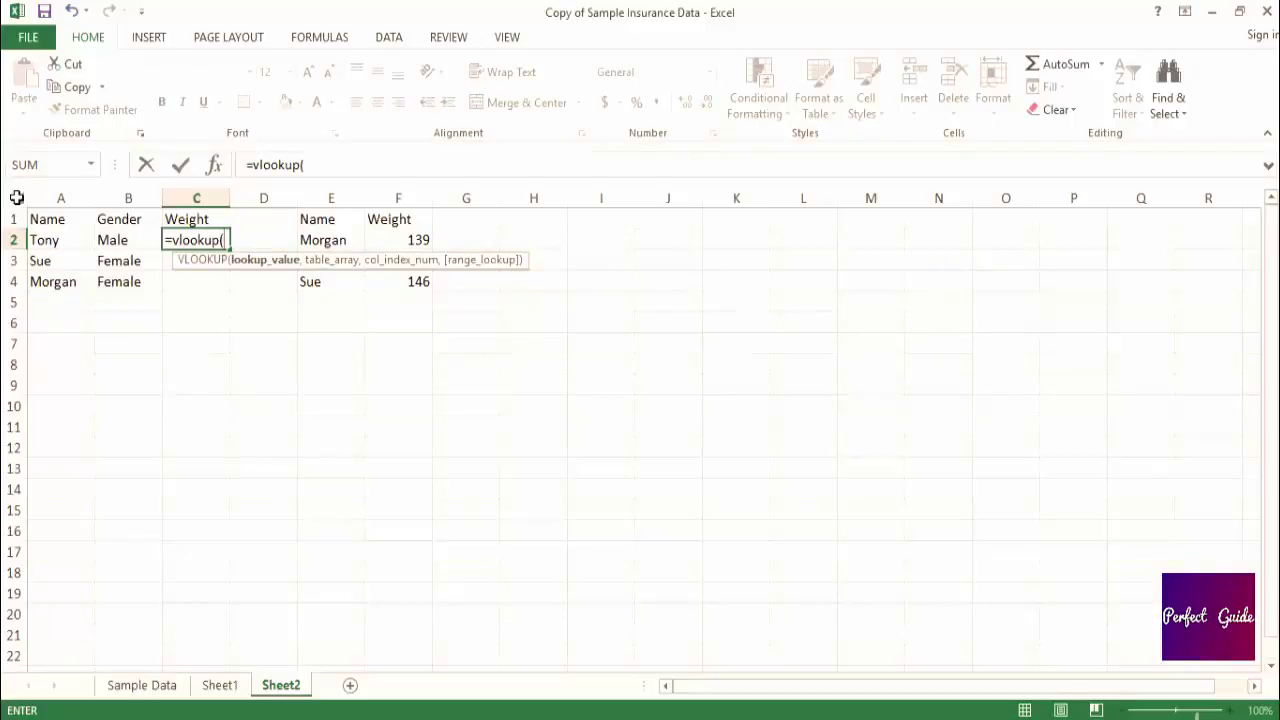
key(Left)
key(Left)
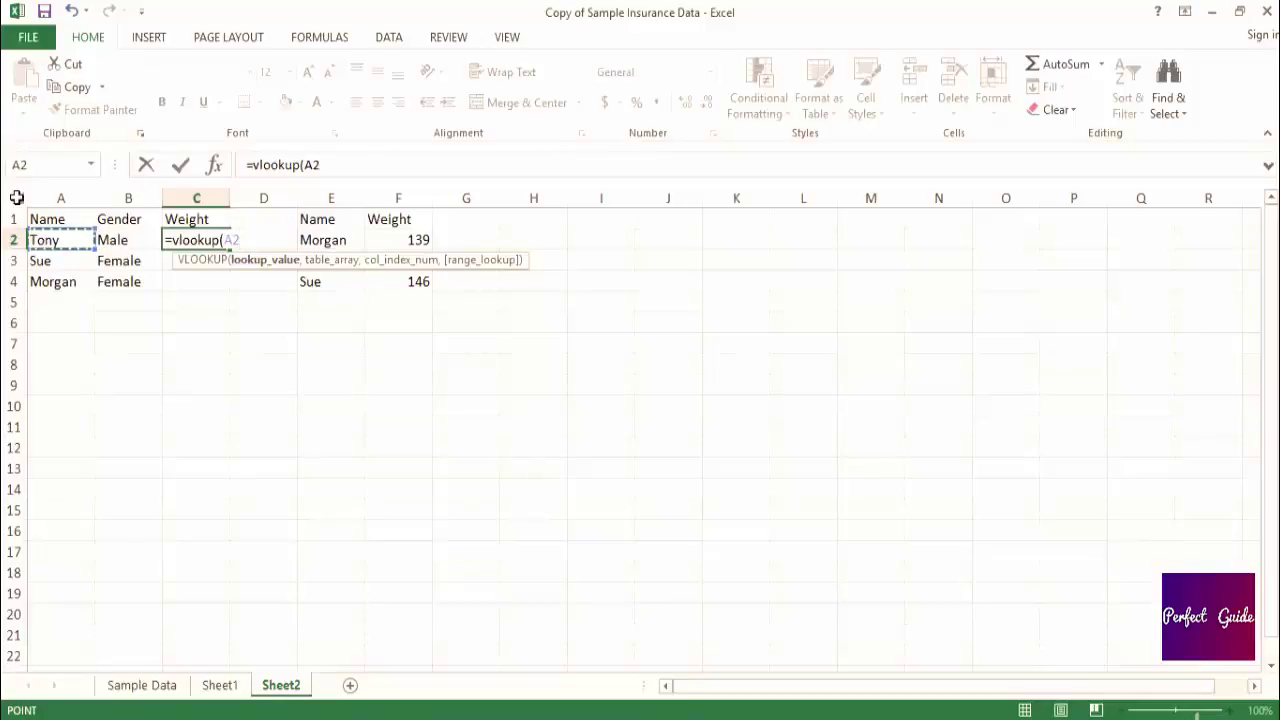
text(,)
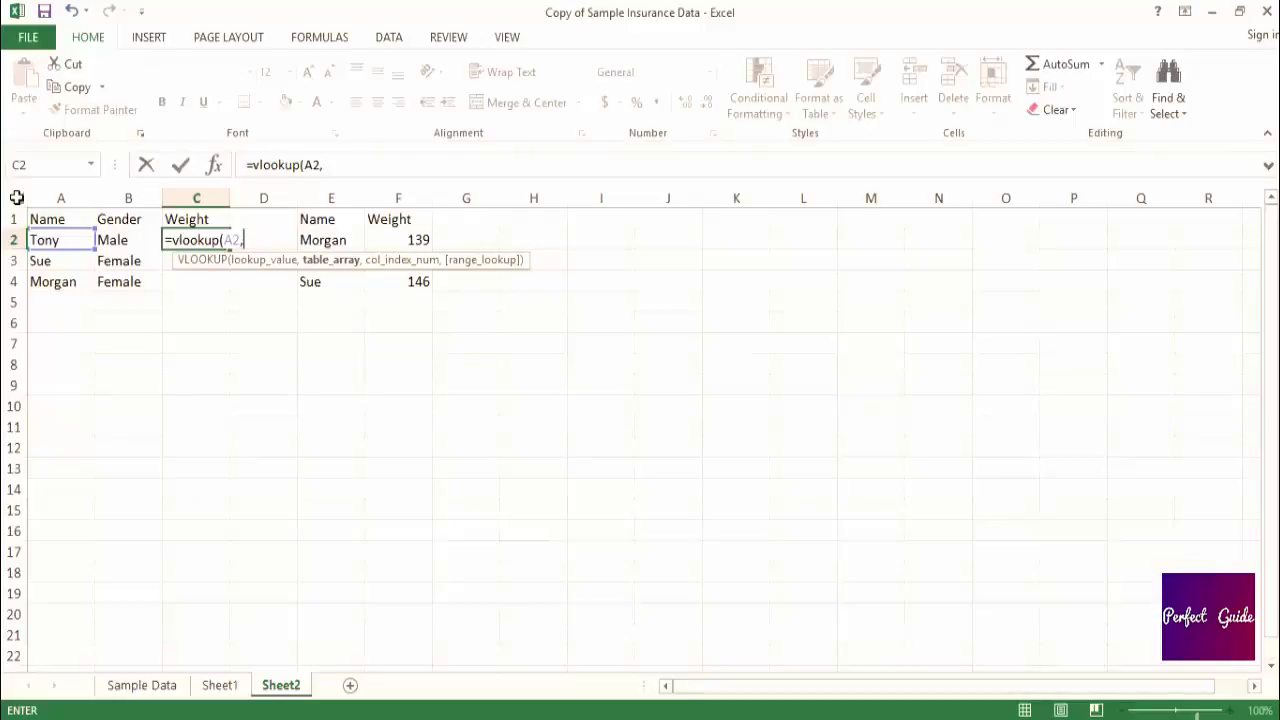
Add the Name/Weight range E2:F4 as the VLOOKUP table array, giving =vlookup(A2,E2:F4,
key(Right)
key(Right)
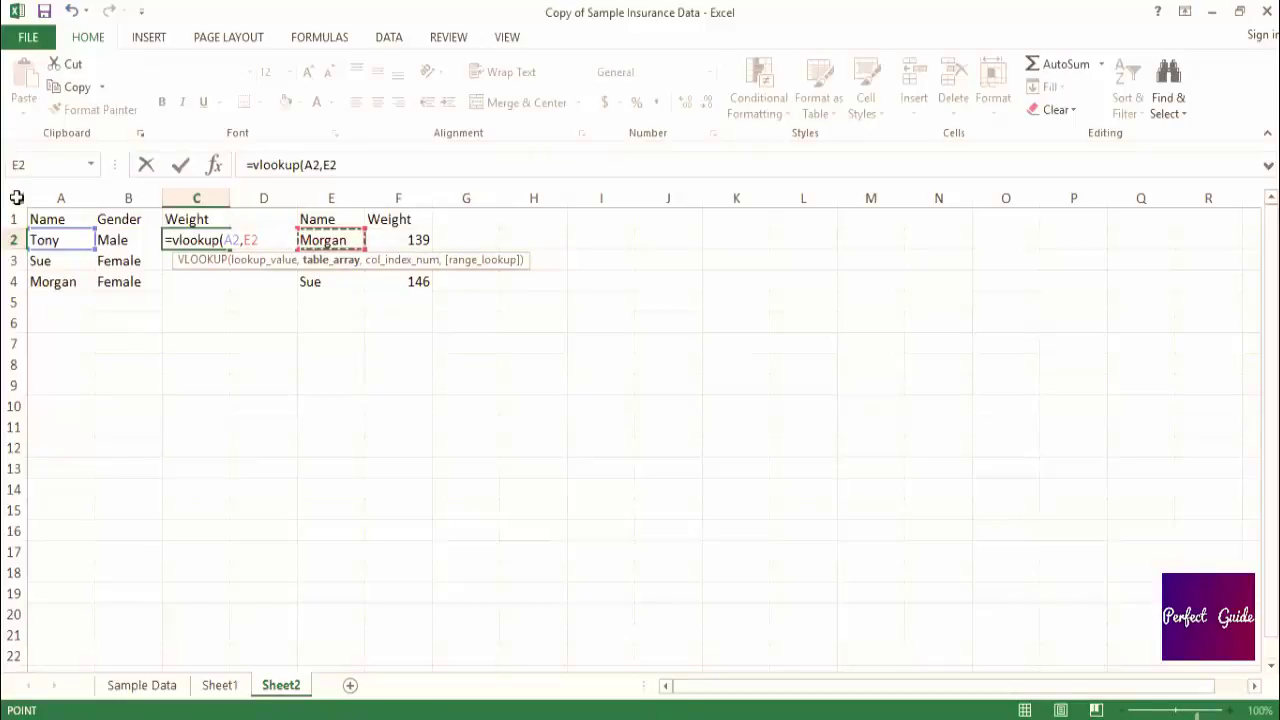
key(shift+Right)
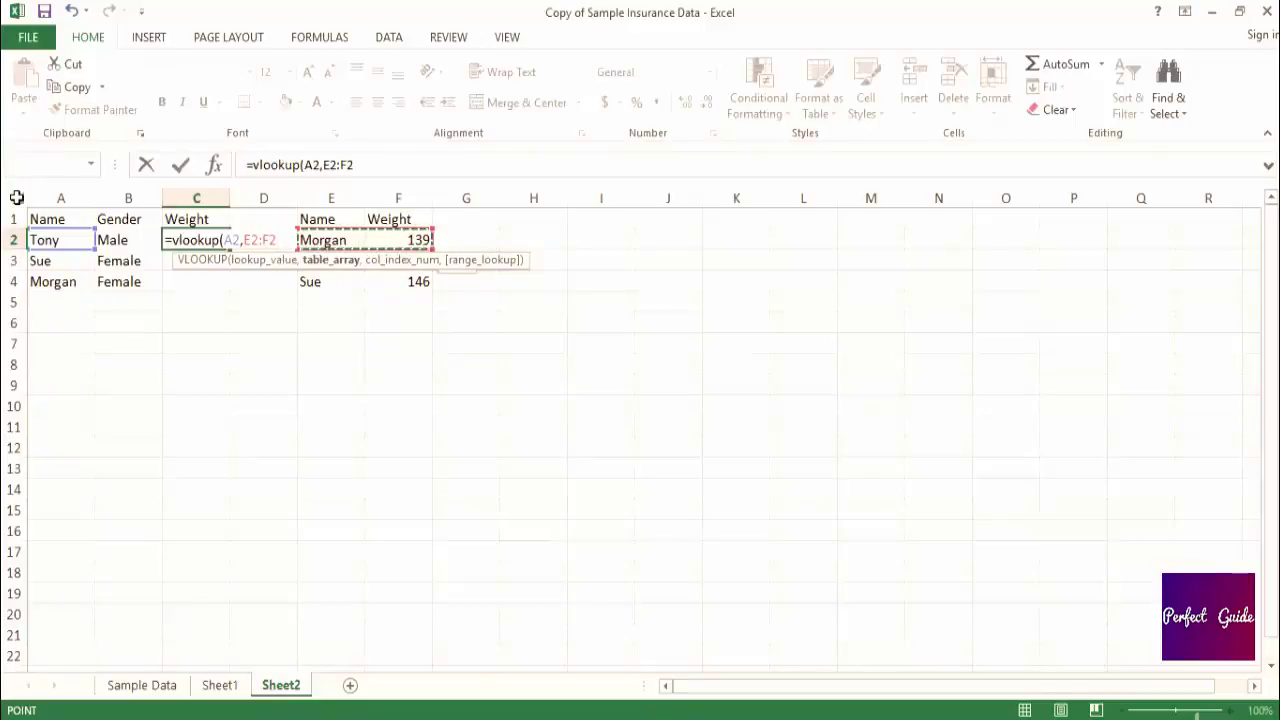
key(shift+Down)
key(shift+Down)
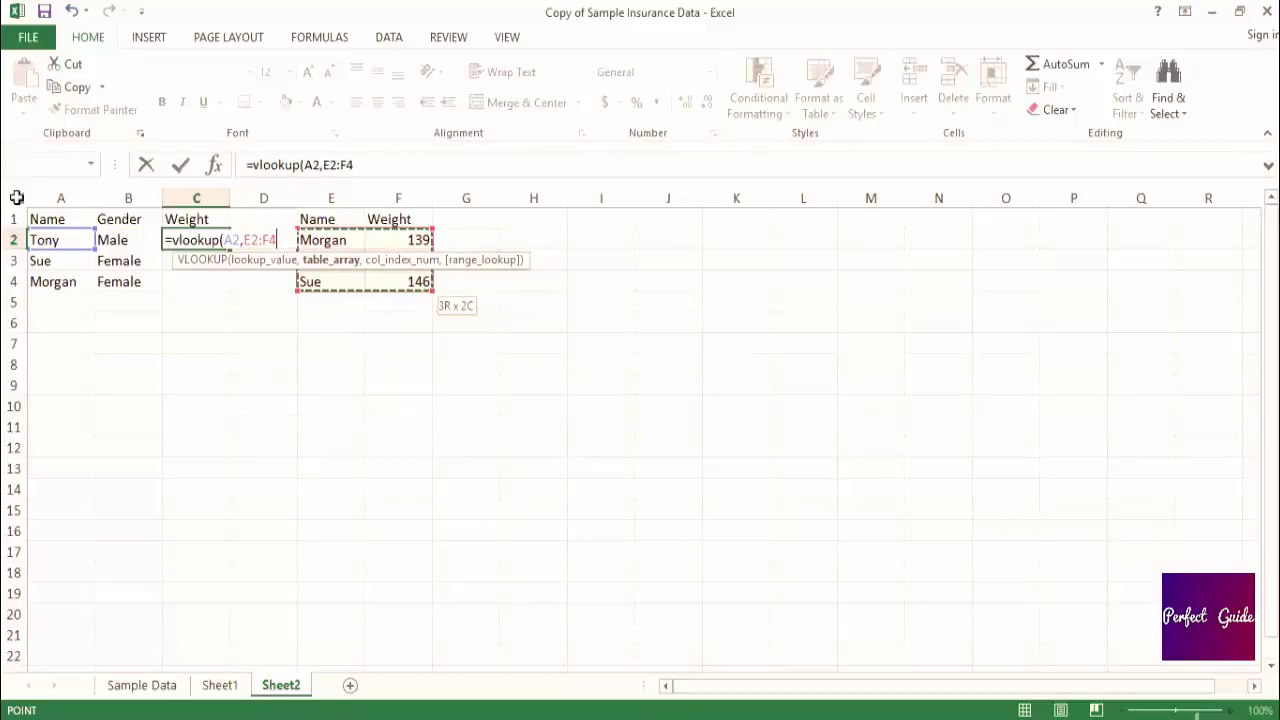
text(,)
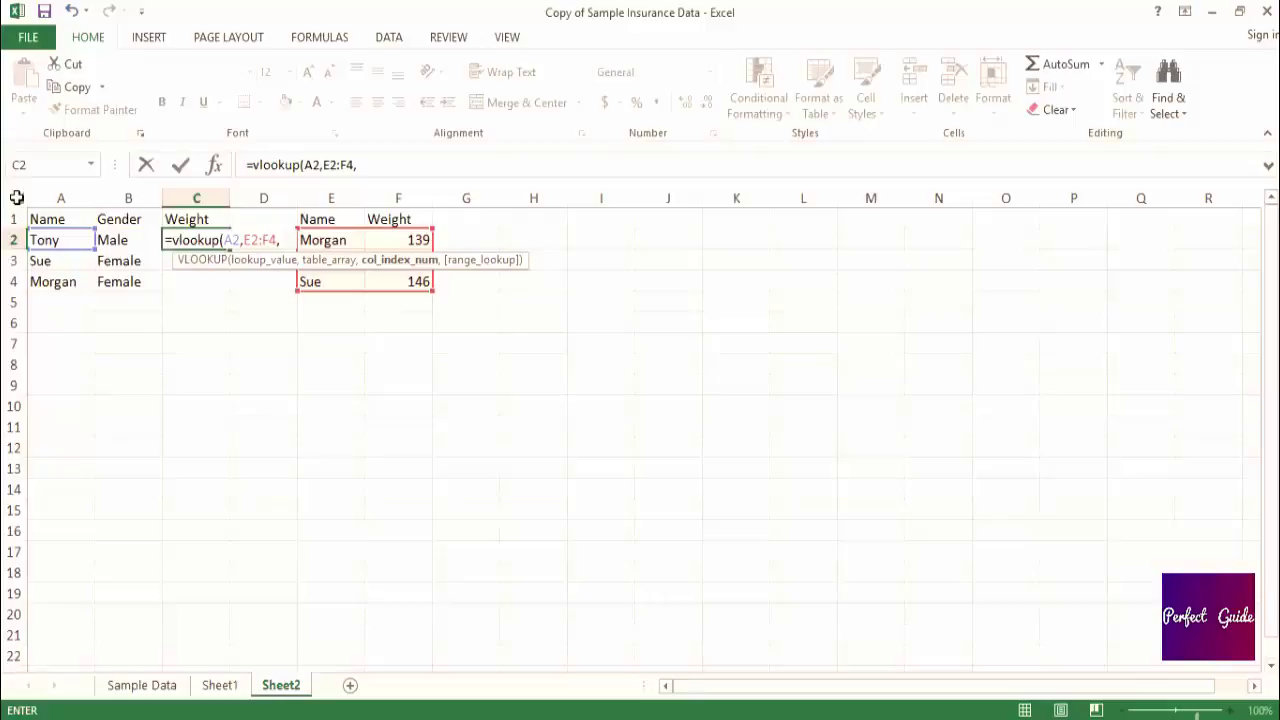
Finish the formula as =VLOOKUP(A2,E2:F4,2) so C2 returns 152
text(2))
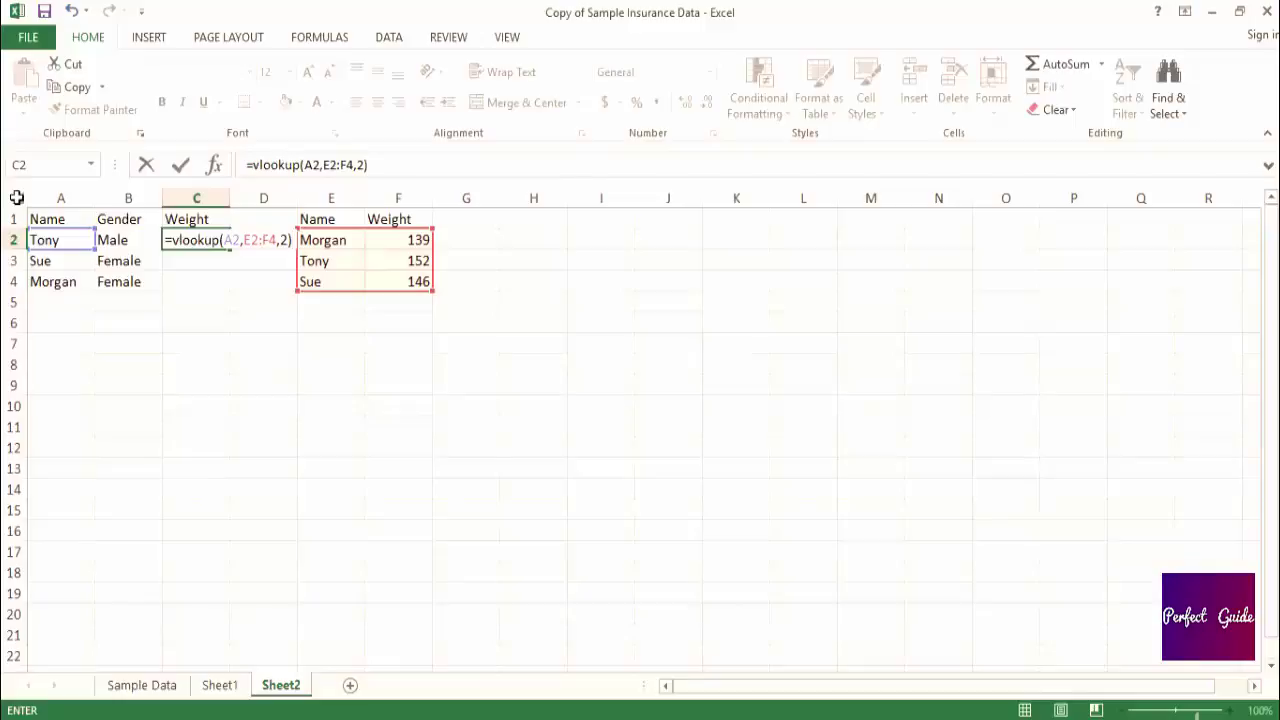
click(180, 165)
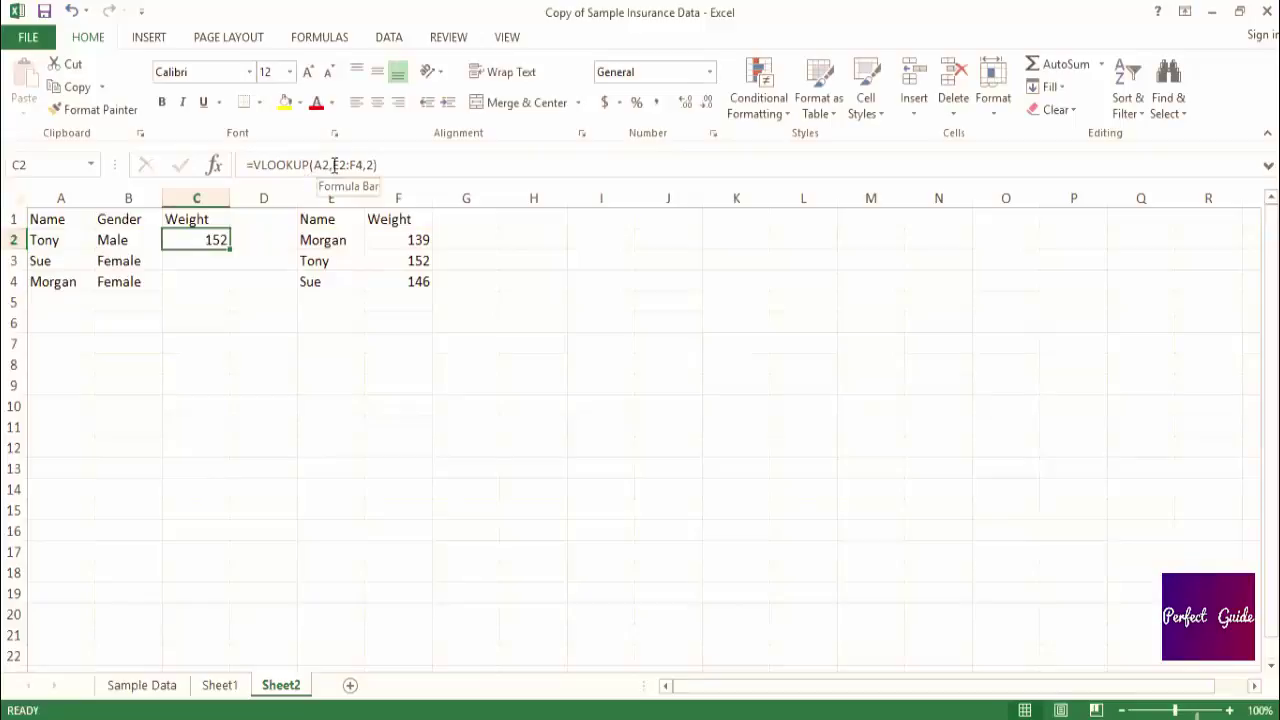
Change C2's table reference from E2:F4 to the absolute range $E$2:$F$4
click(330, 165)
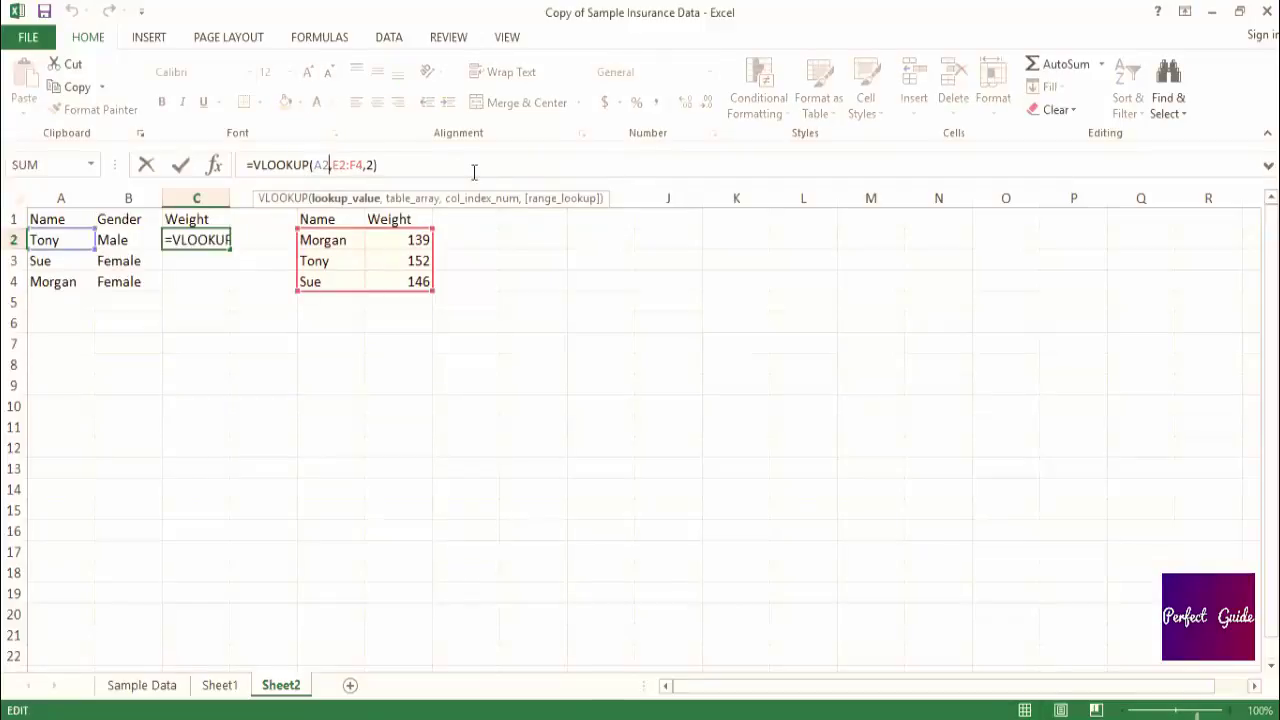
text(,)
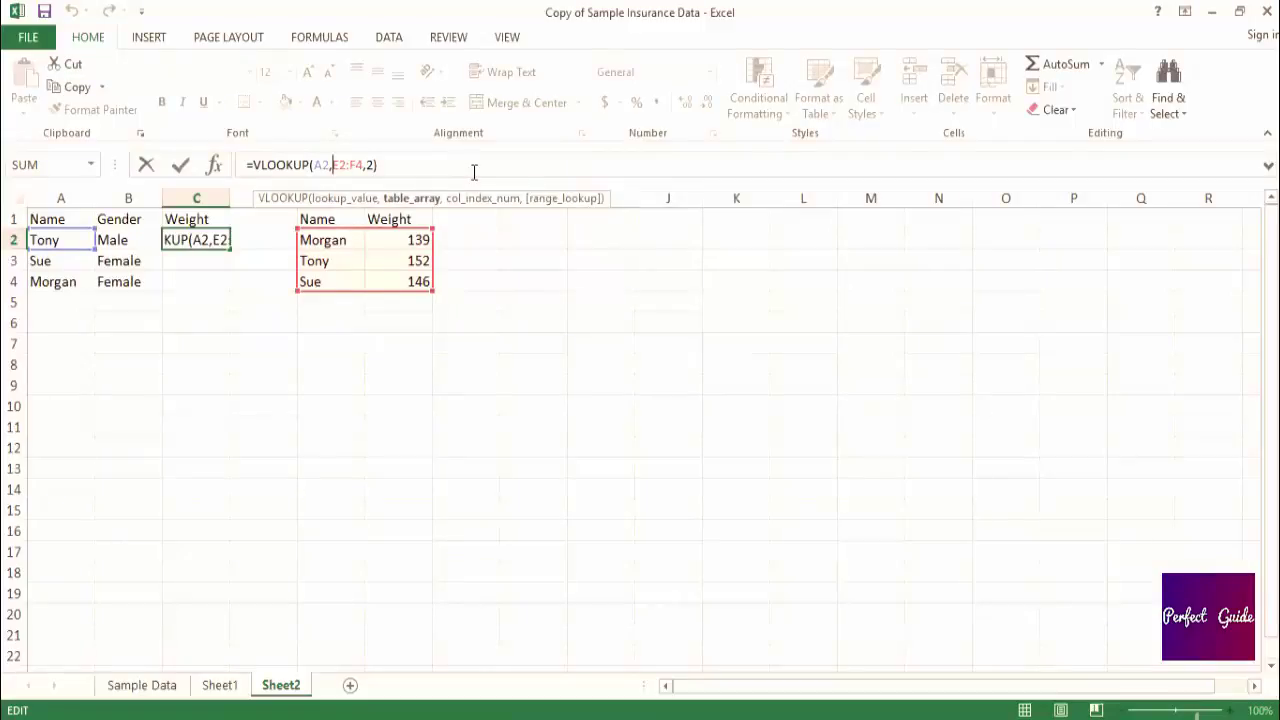
text($)
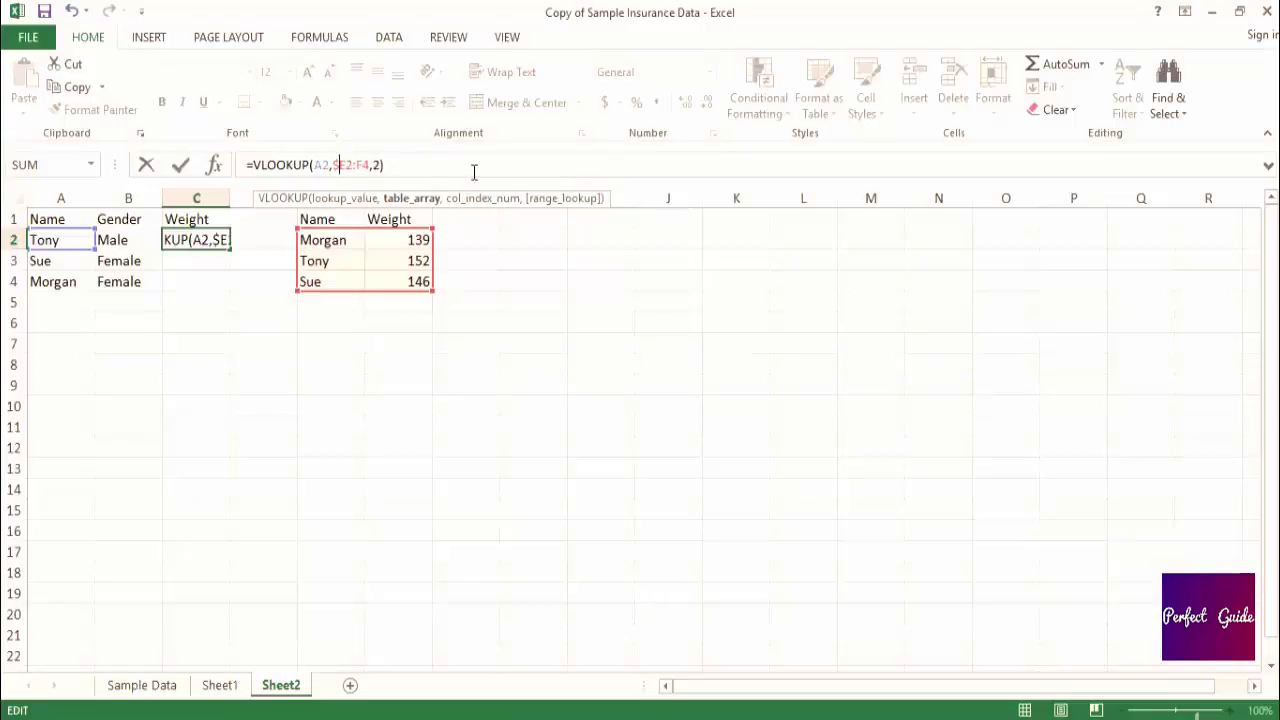
key(Right)
text($)
key(Right)
key(Right)
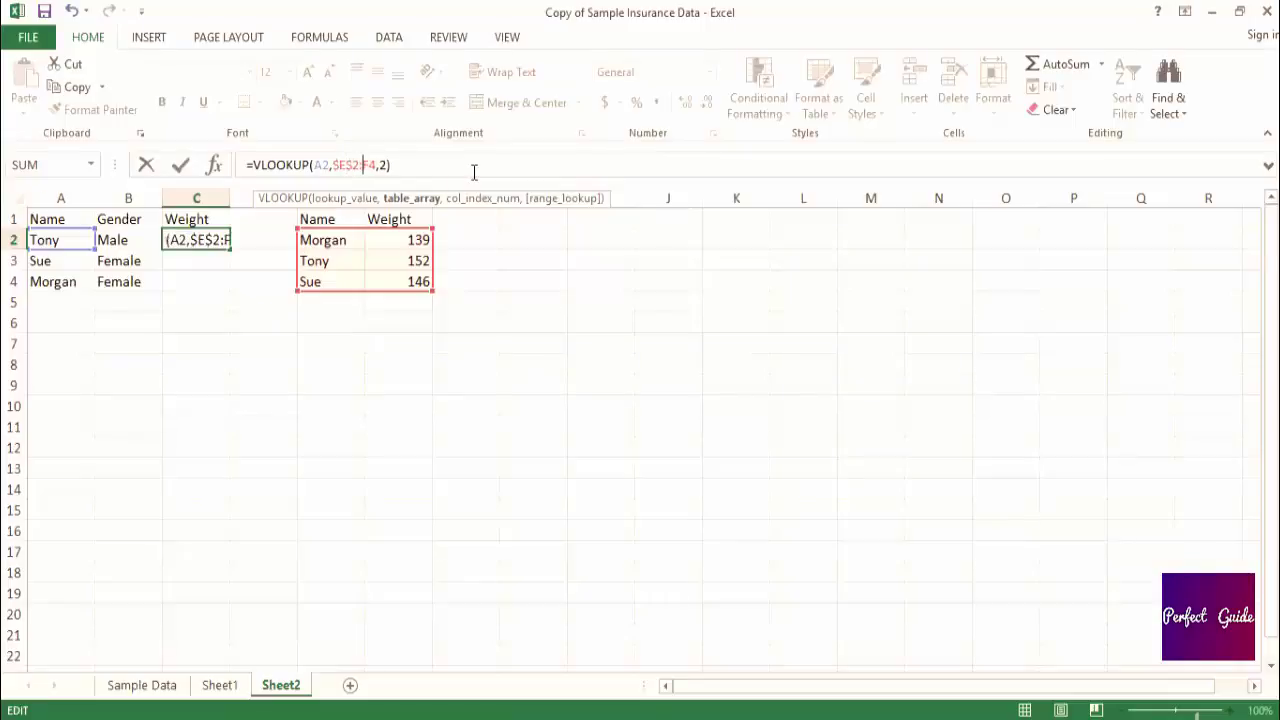
text($)
key(Right)
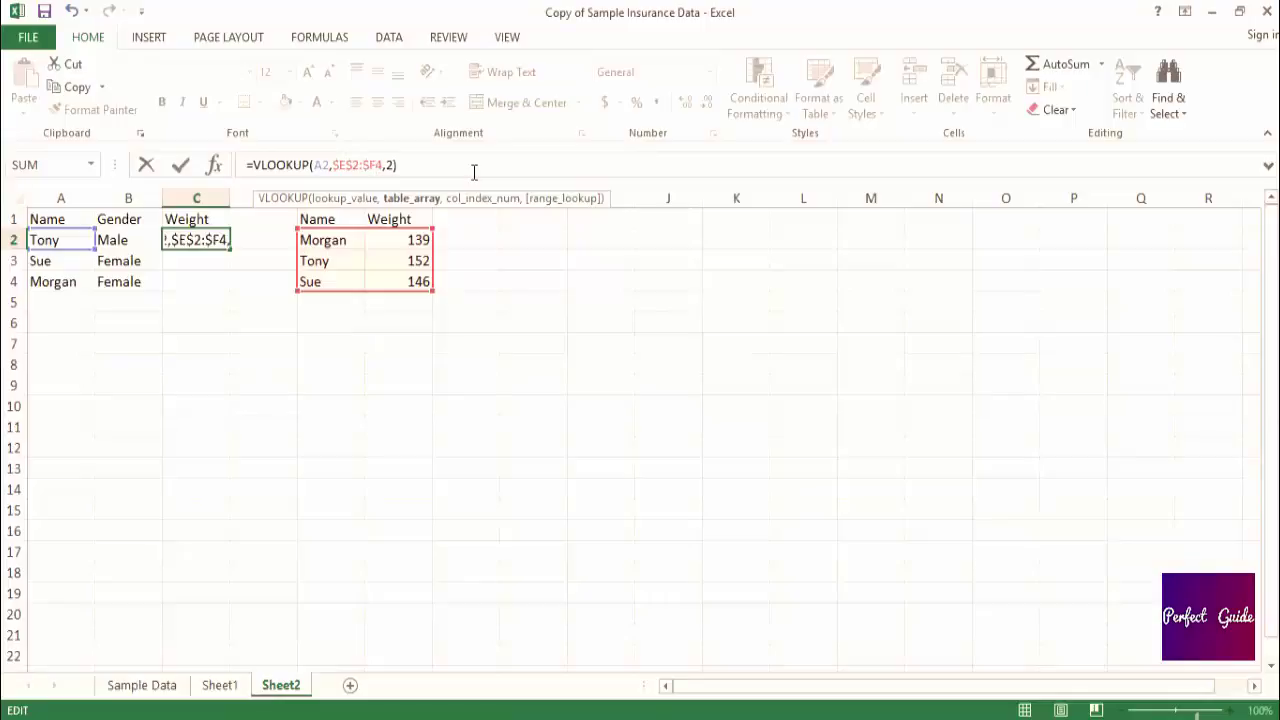
text($)
key(End)
key(Return)
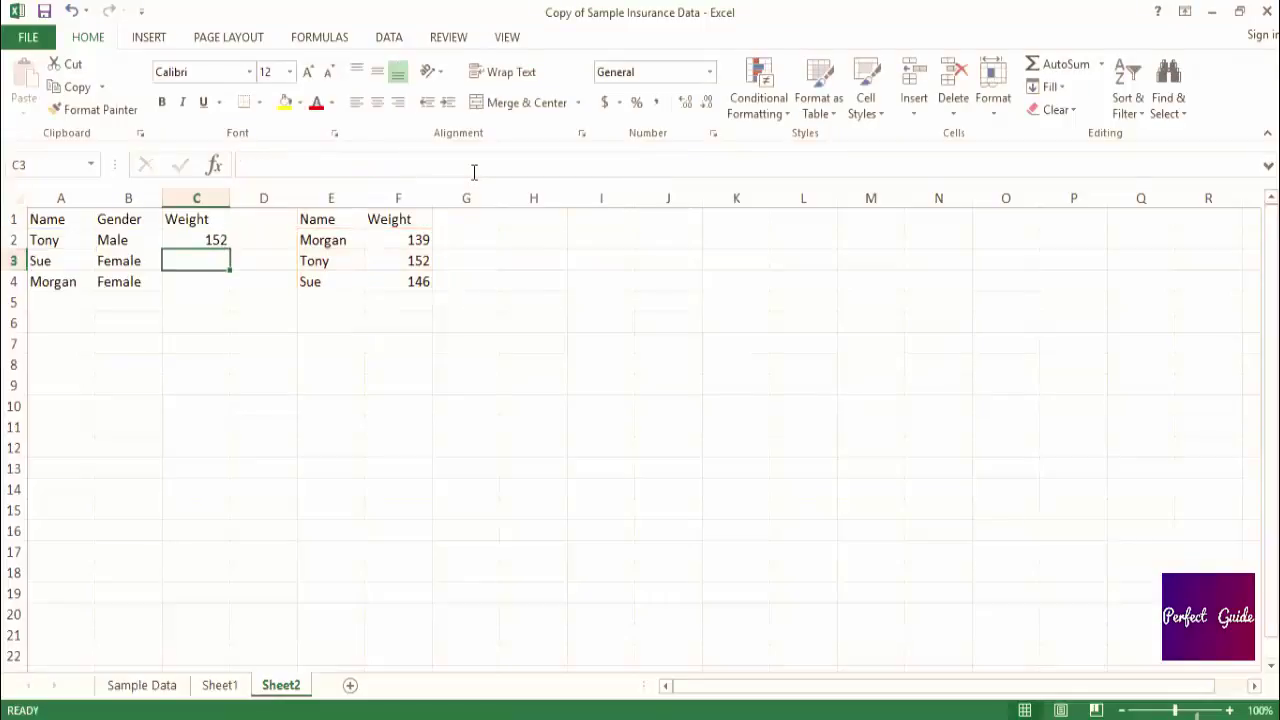
Fill C2's VLOOKUP down through C4, where C3 and C4 both show 139
click(220, 240)
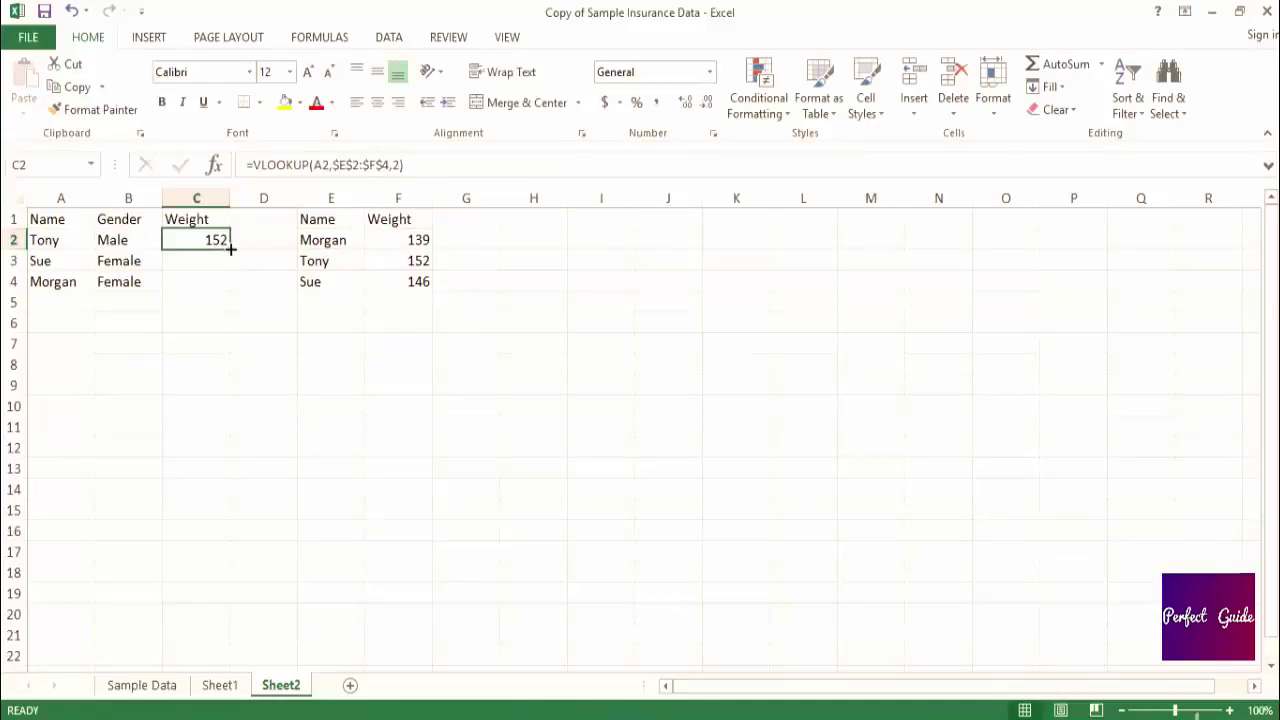
drag(231, 251, 231, 283)
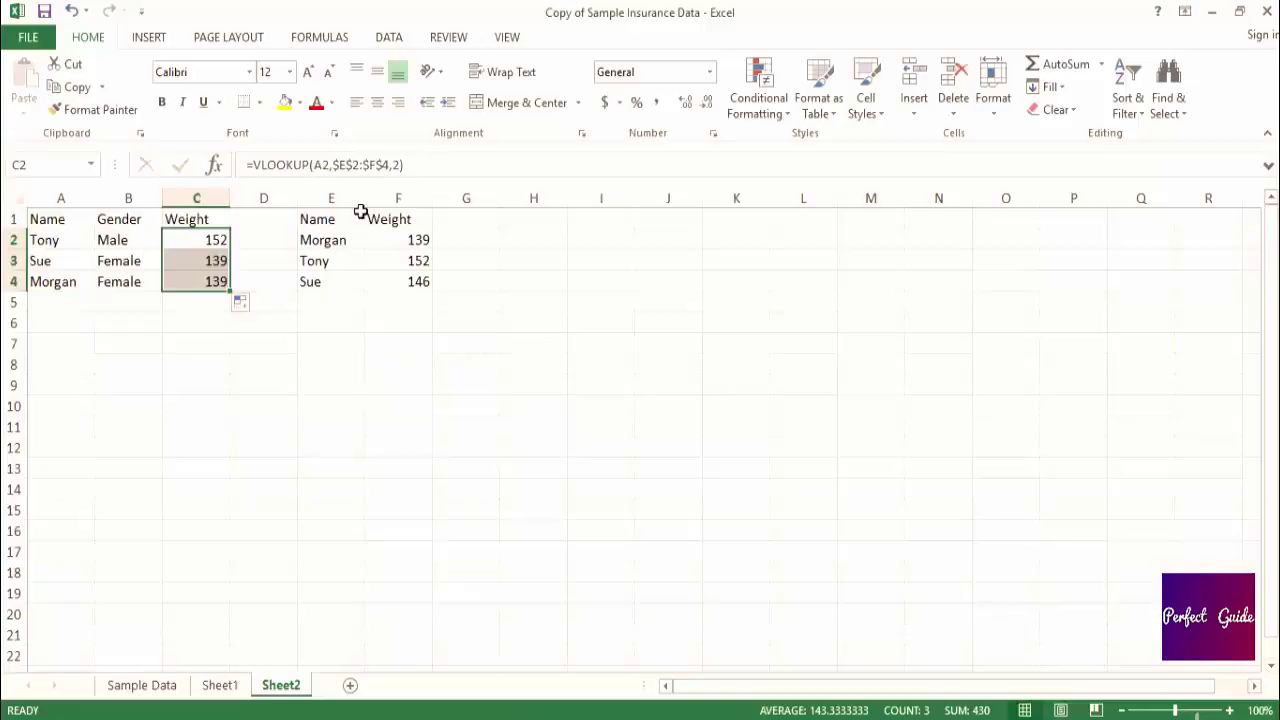
Add FALSE as range_lookup in C2 and refill C3:C4, giving 152, 146 and 139
click(396, 164)
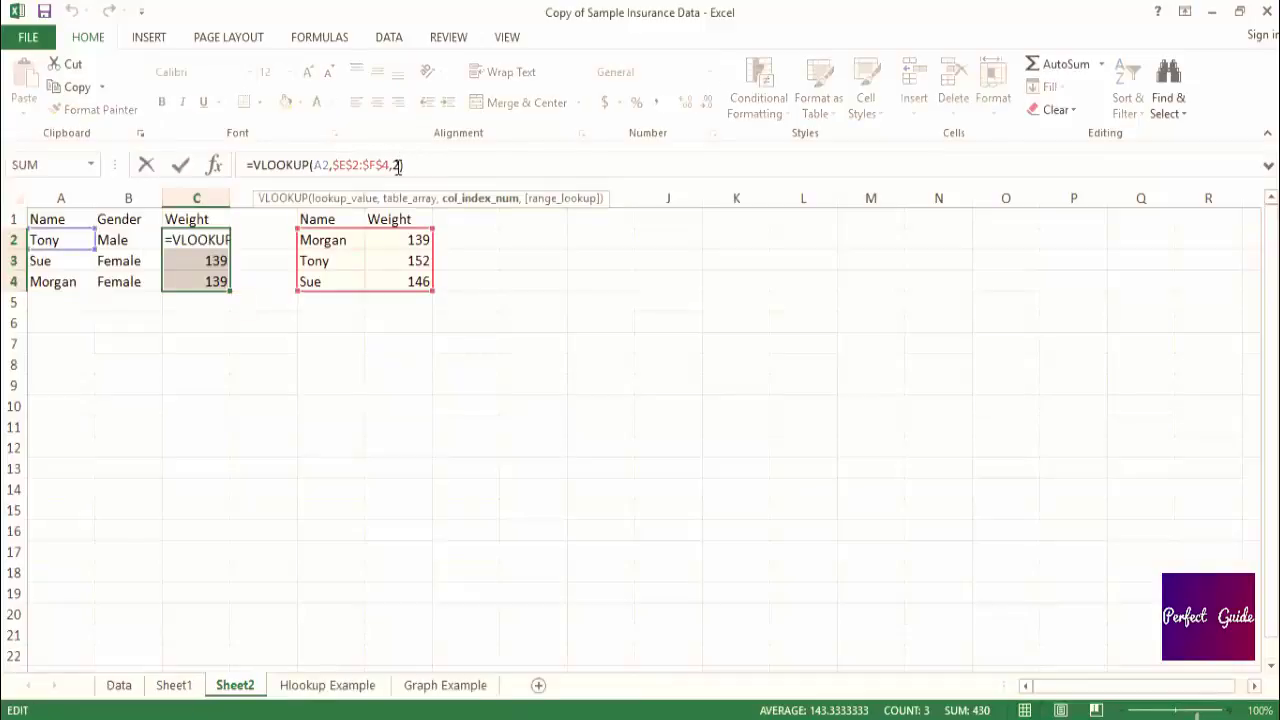
text(,false))
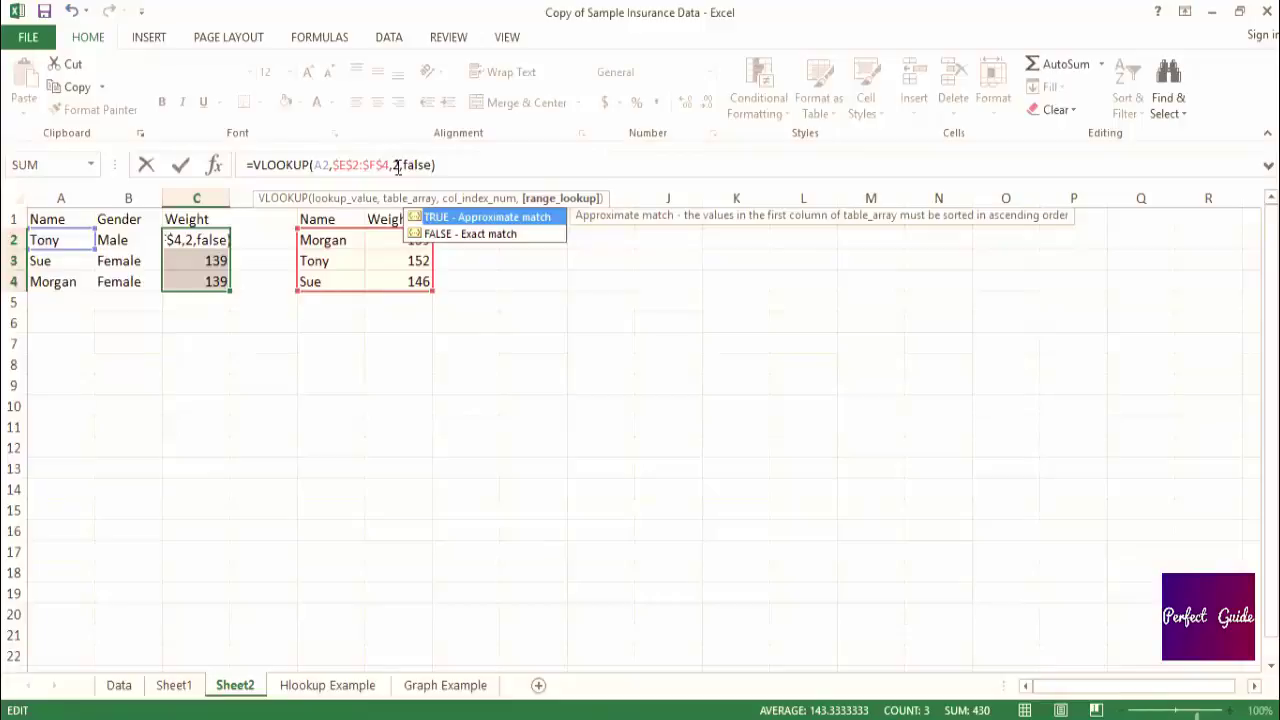
key(Return)
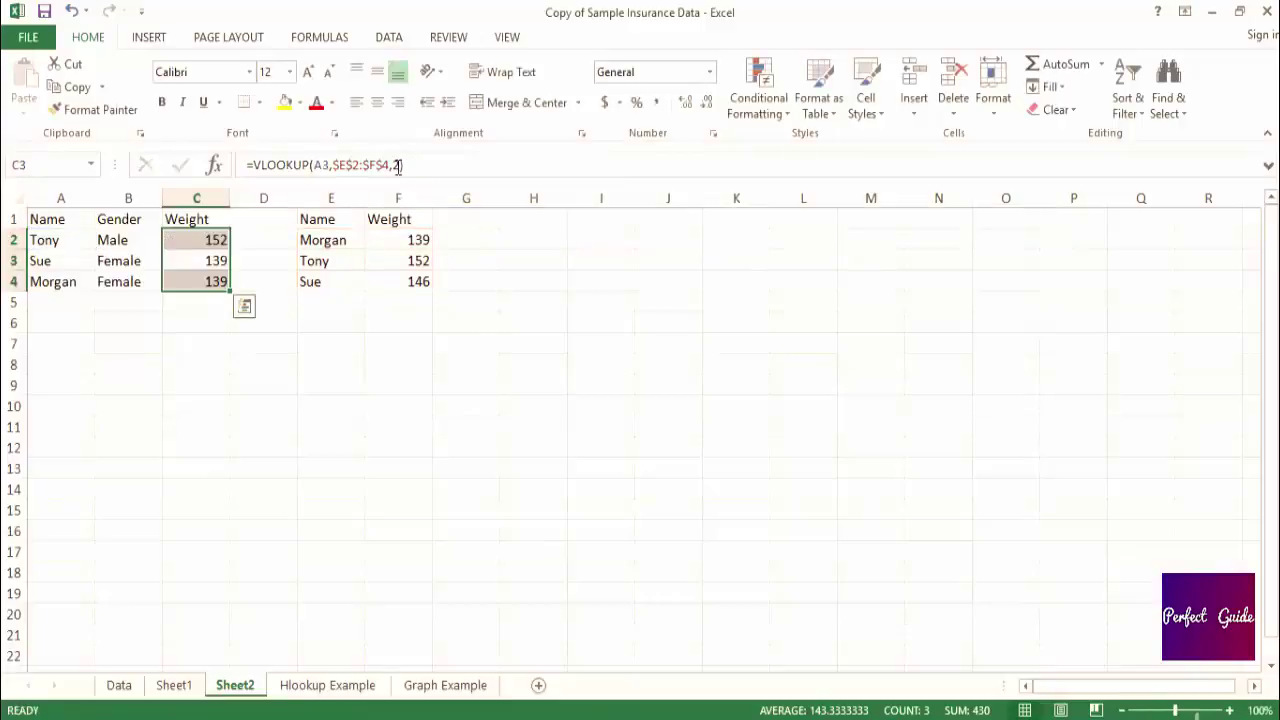
click(222, 237)
drag(229, 249, 232, 291)
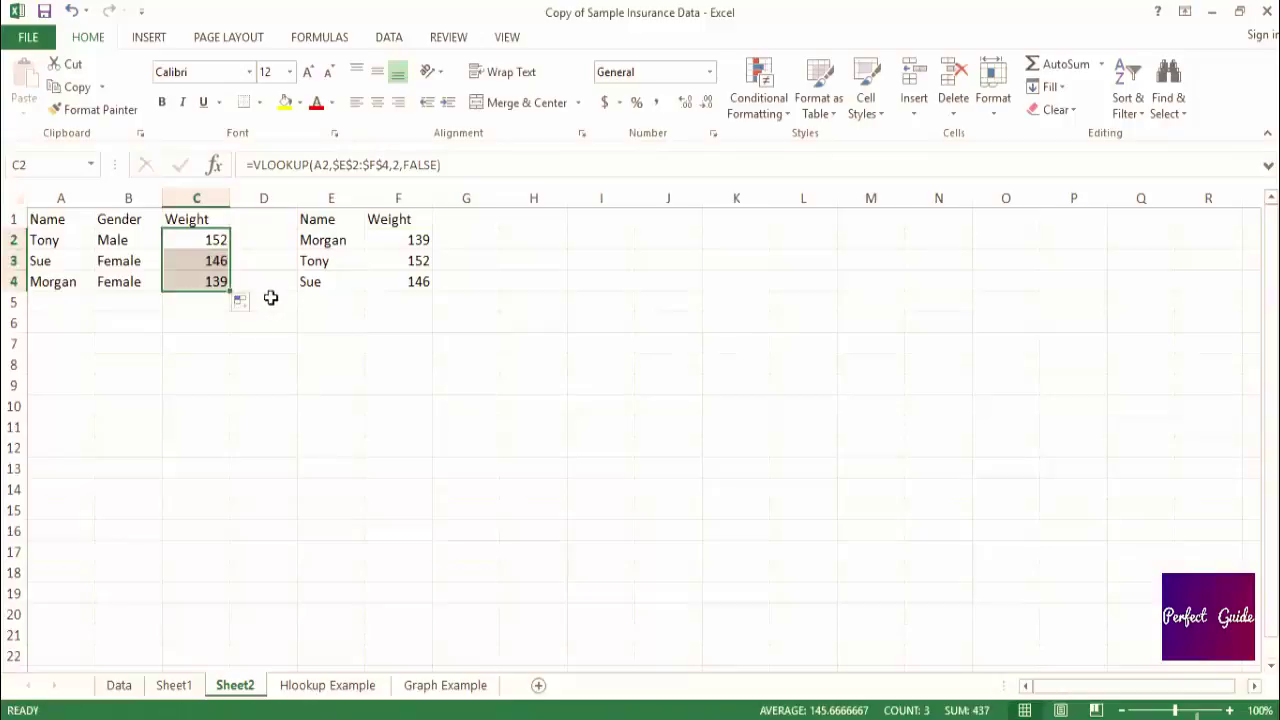